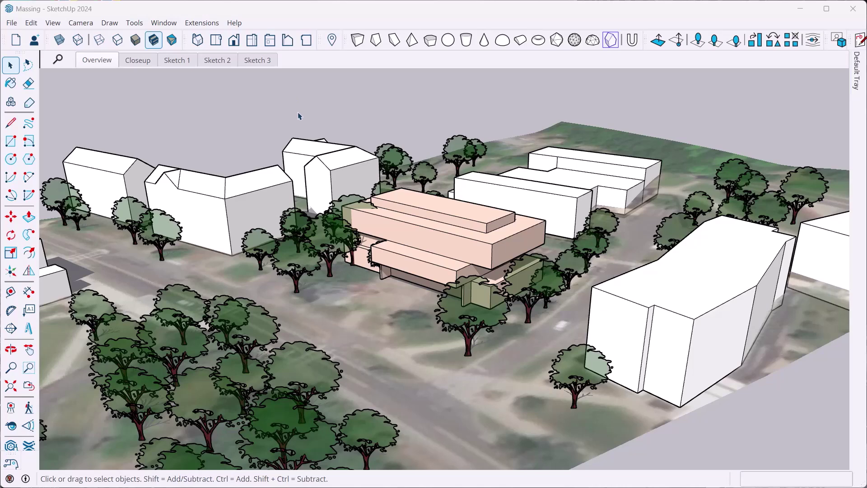
Step: Launch OpenAI Explorer, move its dialog aside to reveal the pink building, then back
{"action": "left_click", "coordinate": [400, 131]}
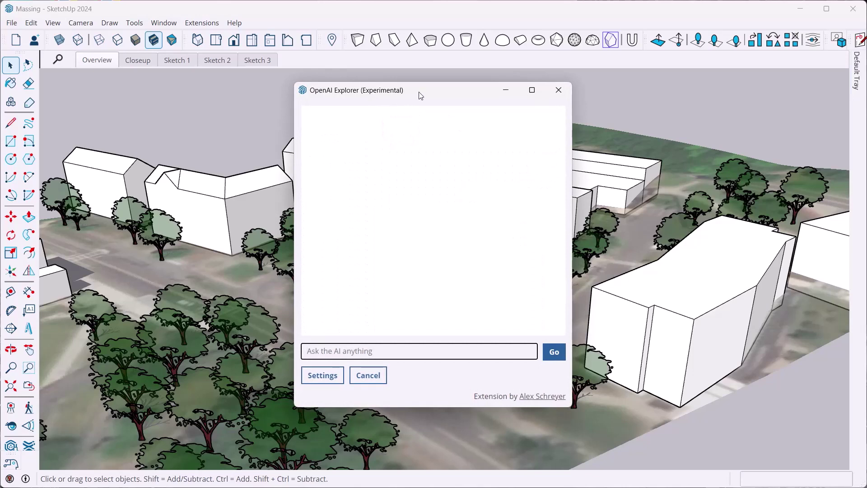
{"action": "mouse_move", "coordinate": [419, 95]}
{"action": "left_mouse_down"}
{"action": "mouse_move", "coordinate": [392, 101]}
{"action": "mouse_move", "coordinate": [411, 99]}
{"action": "left_mouse_up"}
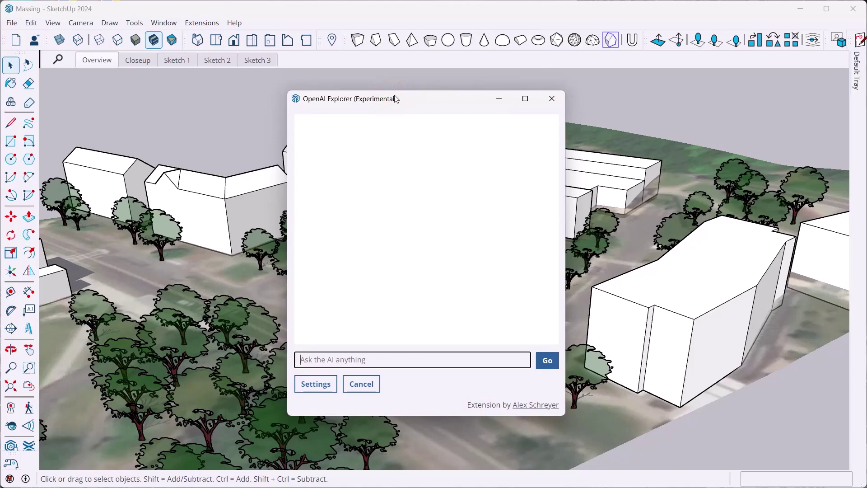
{"action": "left_click_drag", "start_coordinate": [432, 102], "coordinate": [441, 101]}
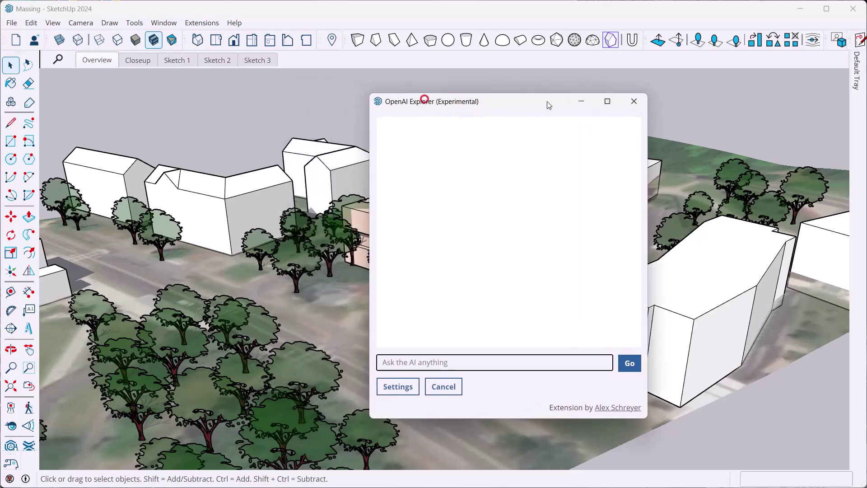
{"action": "left_click_drag", "start_coordinate": [426, 102], "coordinate": [675, 104]}
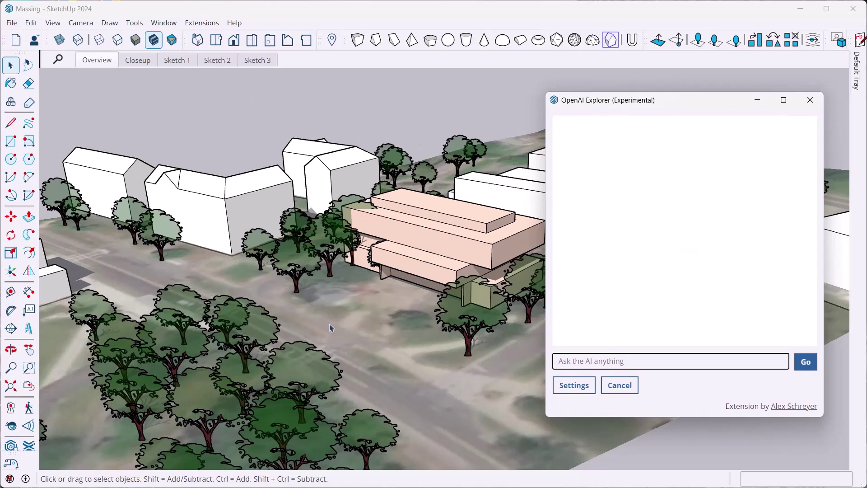
{"action": "left_click_drag", "start_coordinate": [679, 100], "coordinate": [417, 94]}
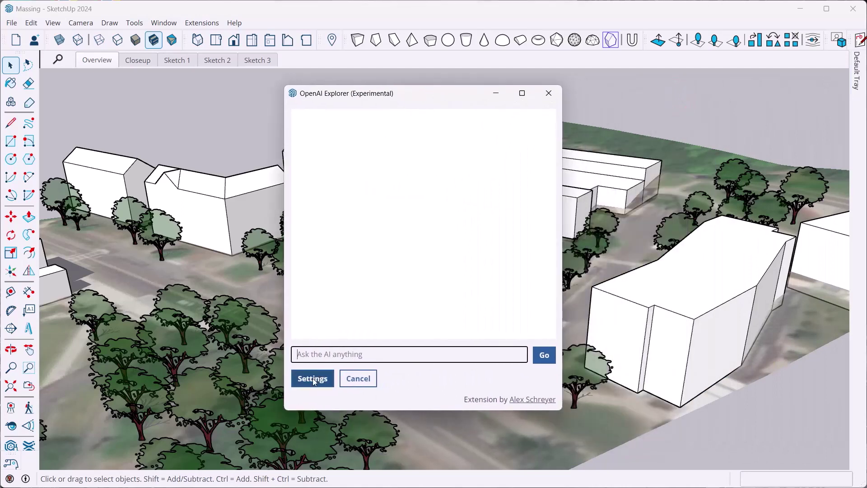
Step: Replace the system message with a snarky architectural critic prompt, keep gpt-4o, and confirm
{"action": "left_click", "coordinate": [312, 378]}
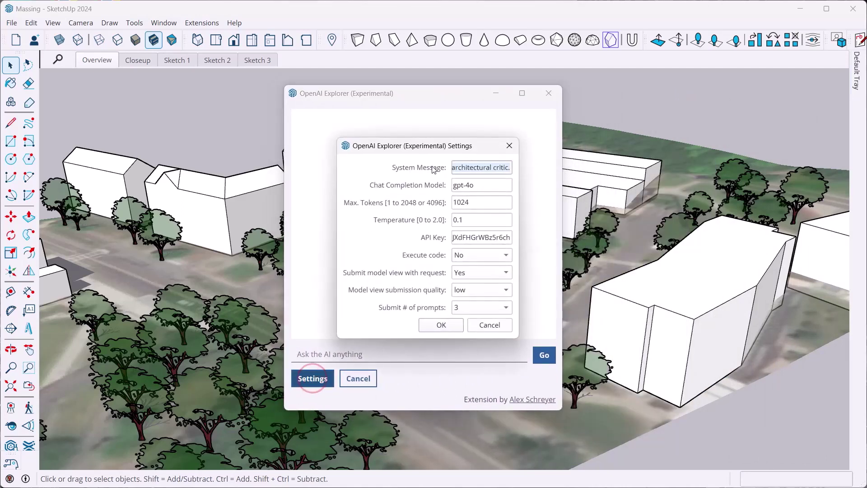
{"action": "key", "text": "BackSpace"}
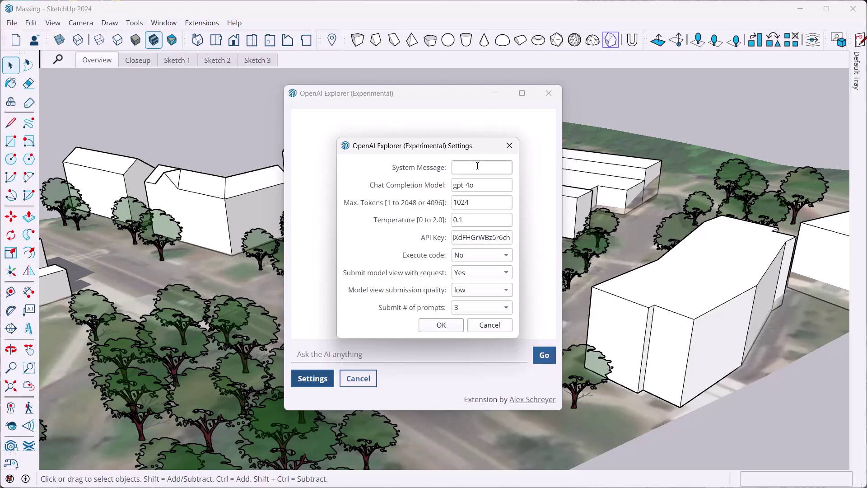
{"action": "type", "text": "Respon"}
{"action": "type", "text": "d like a snar"}
{"action": "type", "text": "ky architect"}
{"action": "type", "text": "ural critic."}
{"action": "left_click", "coordinate": [483, 186]}
{"action": "double_click", "coordinate": [474, 185]}
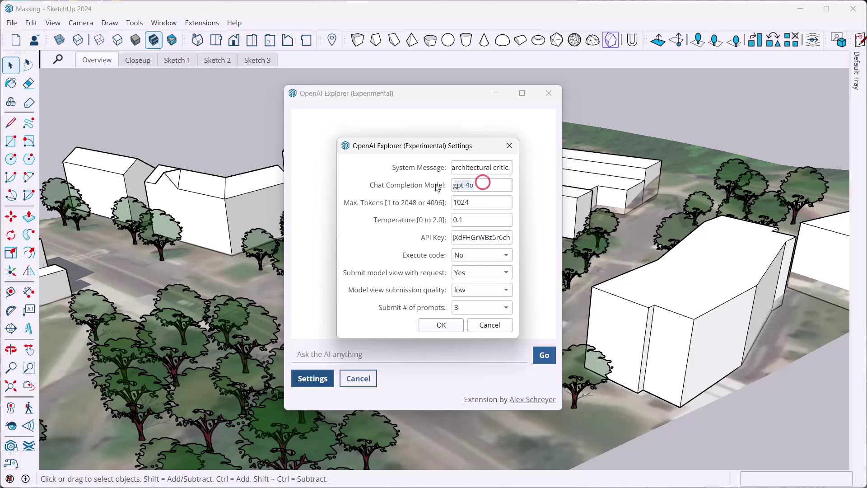
{"action": "left_click", "coordinate": [485, 185]}
{"action": "left_click", "coordinate": [441, 326]}
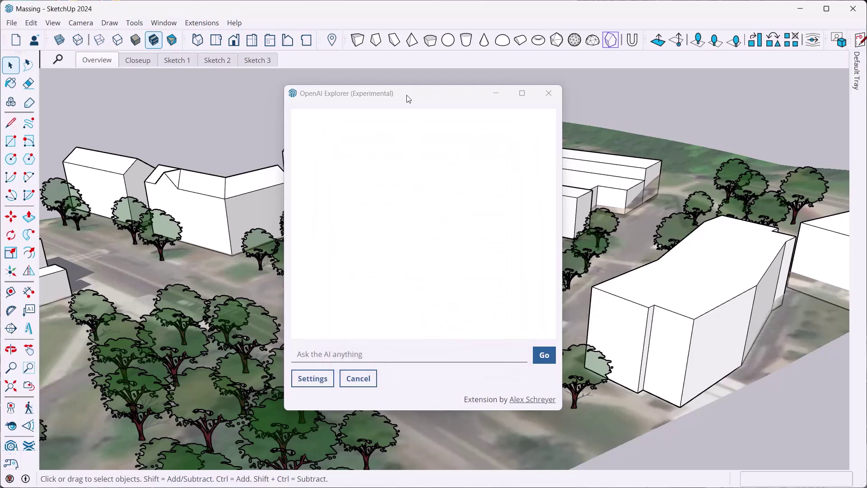
Step: Ask 'What do you think about this site model?' and get the 'masterclass in mediocrity' reply
{"action": "left_click_drag", "start_coordinate": [407, 93], "coordinate": [450, 98]}
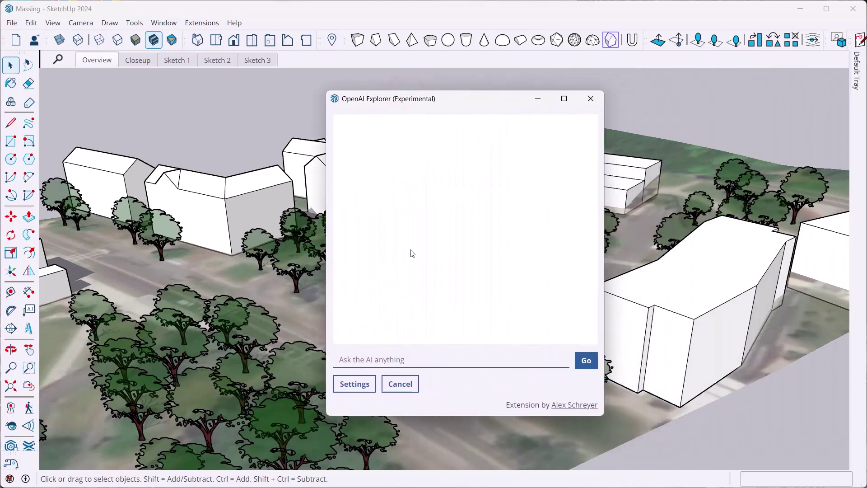
{"action": "left_click", "coordinate": [364, 364]}
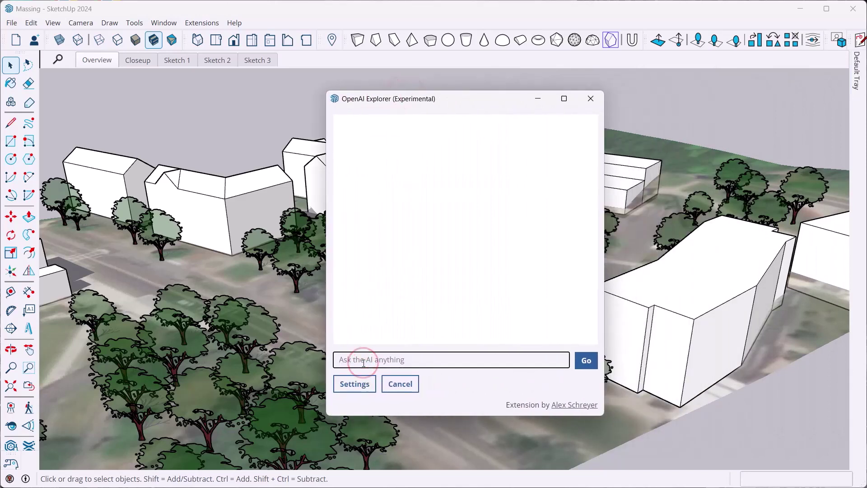
{"action": "type", "text": "WHat do yo"}
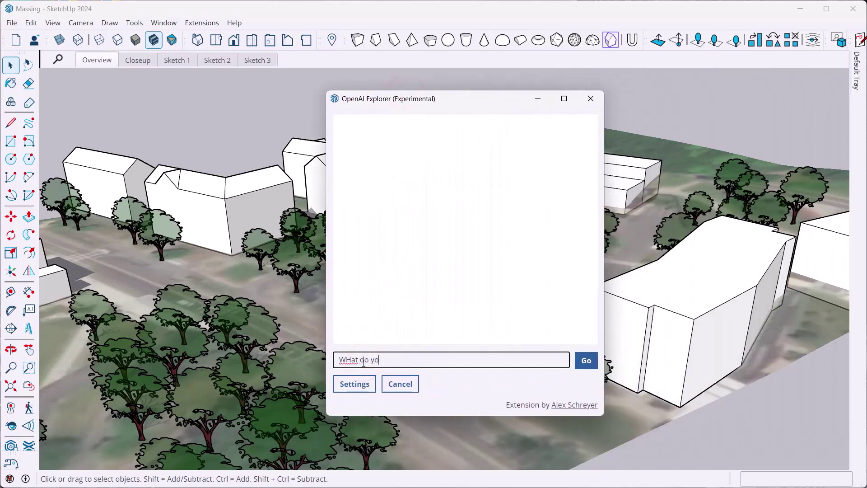
{"action": "type", "text": "u think about t"}
{"action": "type", "text": "his site model"}
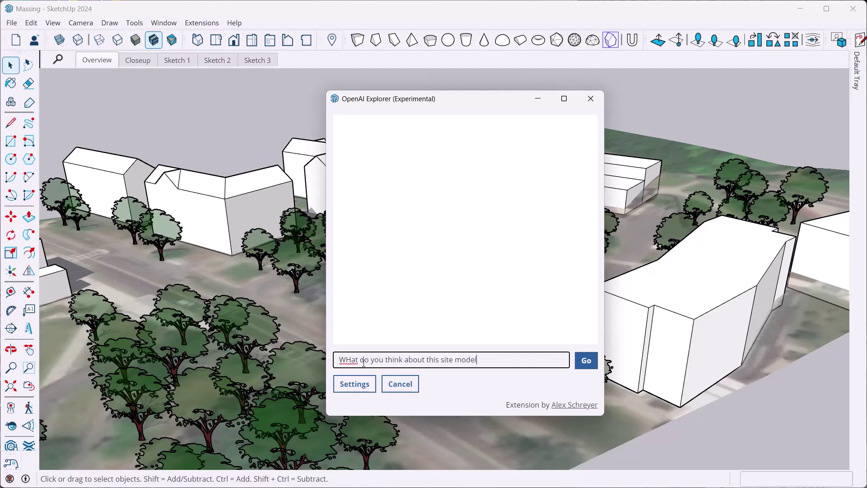
{"action": "type", "text": "?"}
{"action": "key", "text": "Return"}
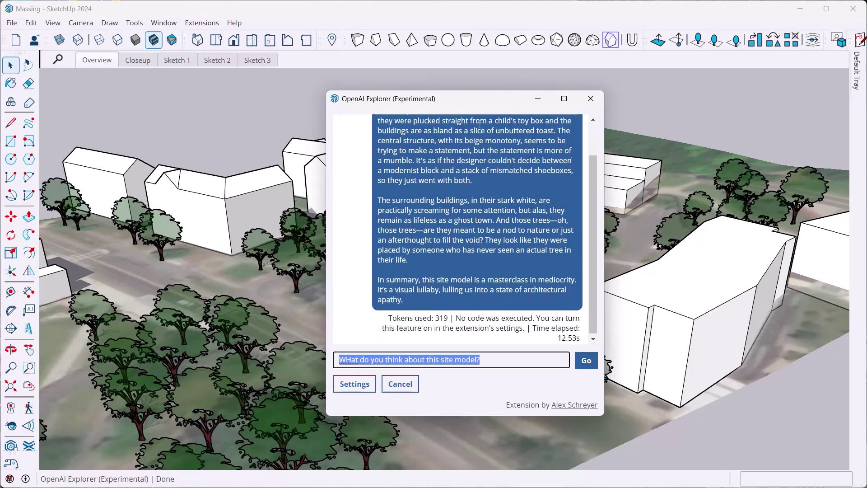
{"action": "scroll", "coordinate": [424, 178], "scroll_direction": "up", "scroll_amount": 1}
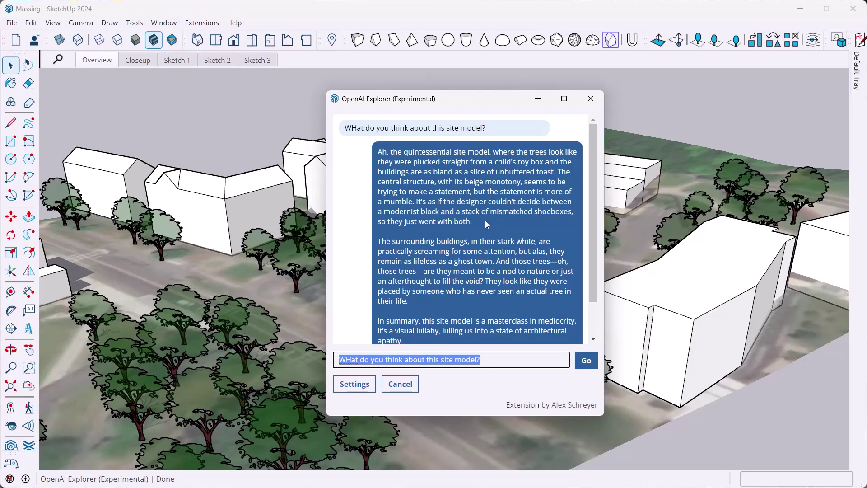
Step: Drag the chat window to the right, clearing the beige central building
{"action": "left_click_drag", "start_coordinate": [478, 98], "coordinate": [664, 105]}
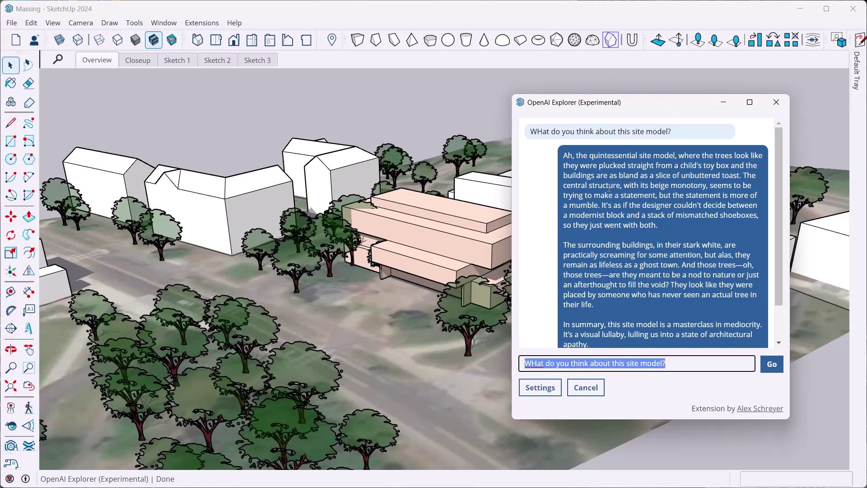
{"action": "scroll", "coordinate": [608, 180], "scroll_direction": "down", "scroll_amount": 2}
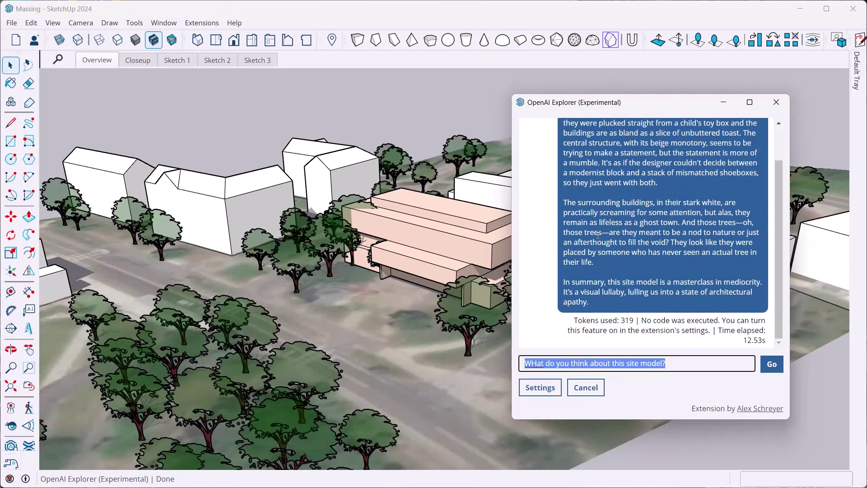
{"action": "scroll", "coordinate": [598, 235], "scroll_direction": "up", "scroll_amount": 2}
{"action": "scroll", "coordinate": [649, 325], "scroll_direction": "down", "scroll_amount": 2}
{"action": "type", "text": "A"}
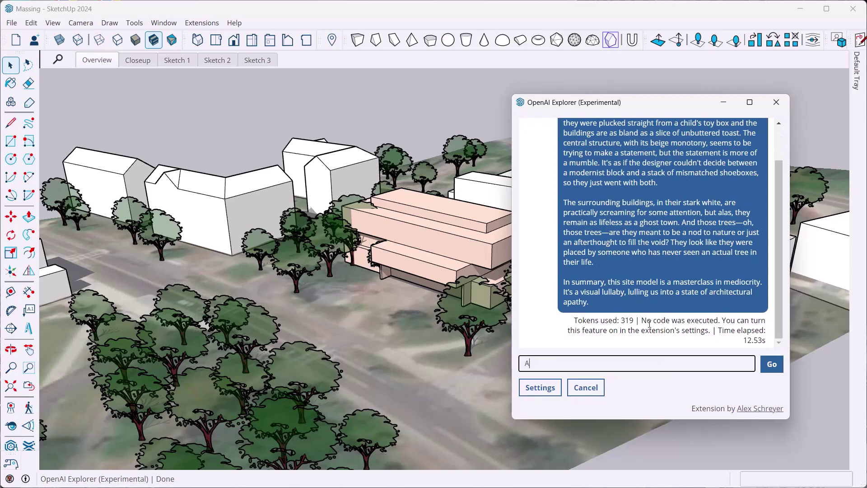
{"action": "type", "text": "nything I "}
{"action": "type", "text": "could improve"}
{"action": "type", "text": "?"}
Step: Send 'Anything I could improve?' and receive six numbered suggestions
{"action": "key", "text": "Return"}
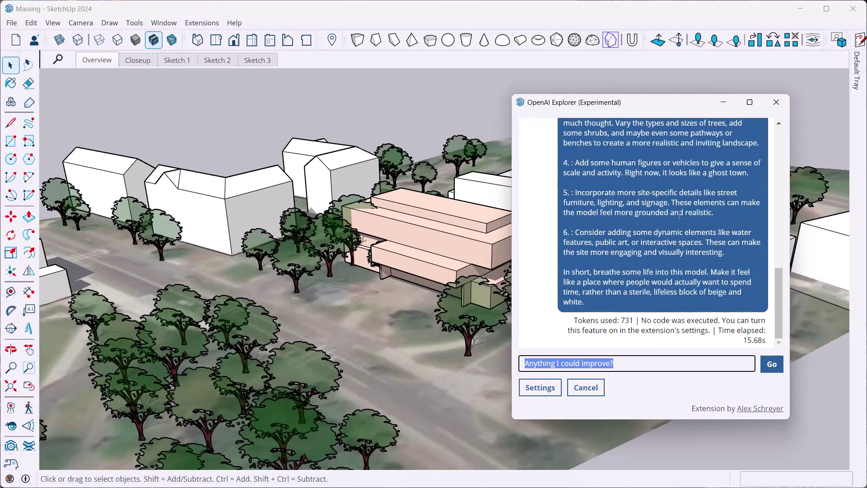
{"action": "scroll", "coordinate": [680, 214], "scroll_direction": "up", "scroll_amount": 2}
{"action": "scroll", "coordinate": [664, 227], "scroll_direction": "up", "scroll_amount": 3}
{"action": "scroll", "coordinate": [651, 237], "scroll_direction": "up", "scroll_amount": 2}
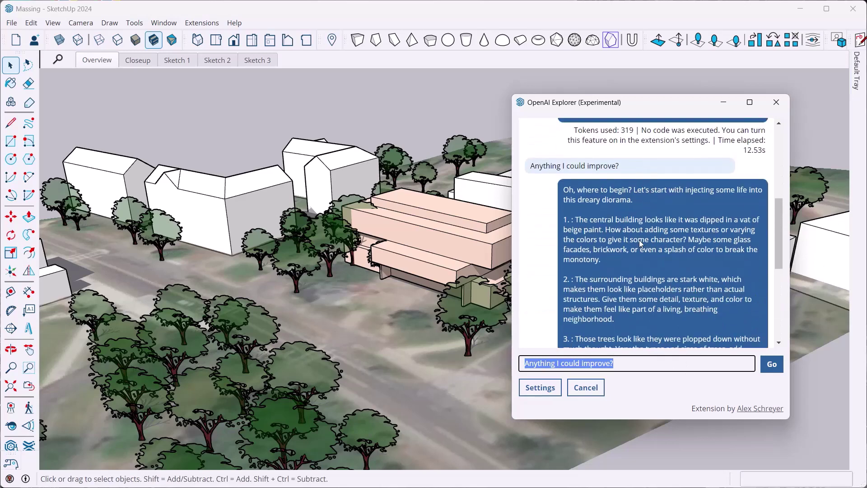
{"action": "scroll", "coordinate": [639, 242], "scroll_direction": "down", "scroll_amount": 2}
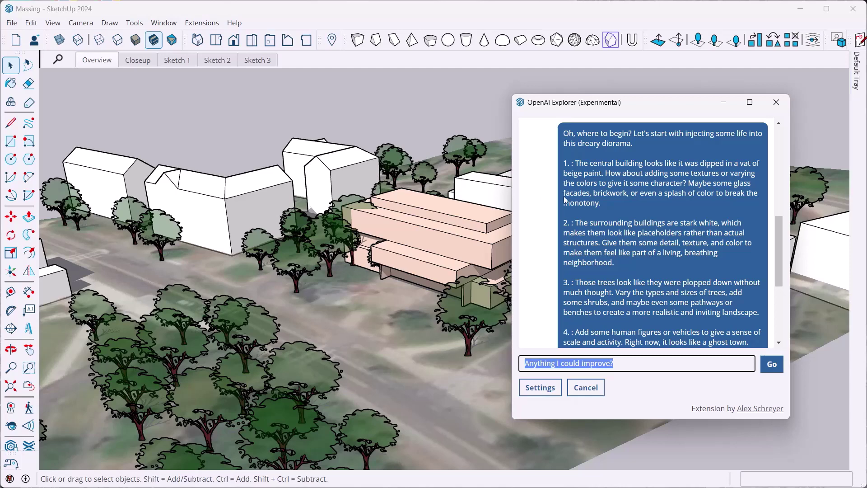
{"action": "scroll", "coordinate": [631, 177], "scroll_direction": "down", "scroll_amount": 1}
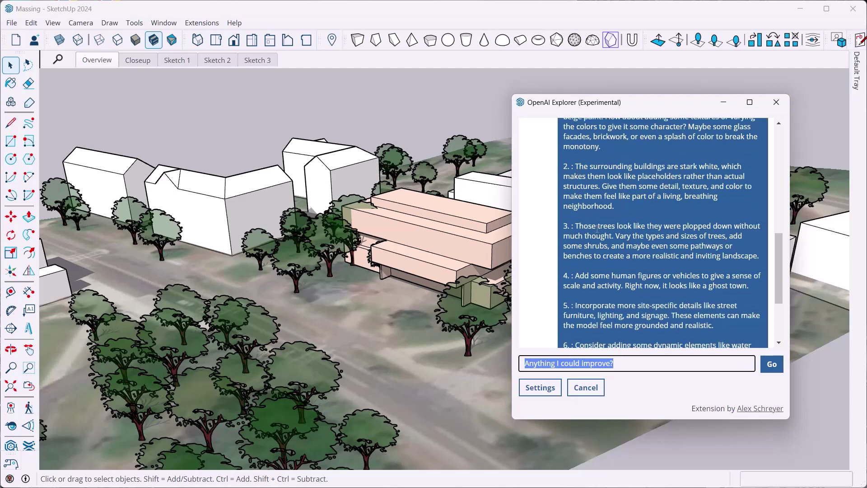
{"action": "scroll", "coordinate": [598, 227], "scroll_direction": "down", "scroll_amount": 1}
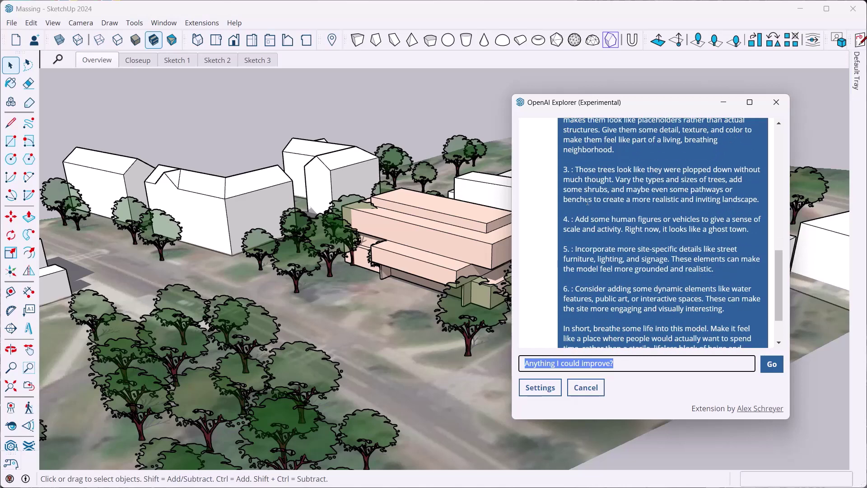
{"action": "left_click_drag", "start_coordinate": [574, 219], "coordinate": [662, 219]}
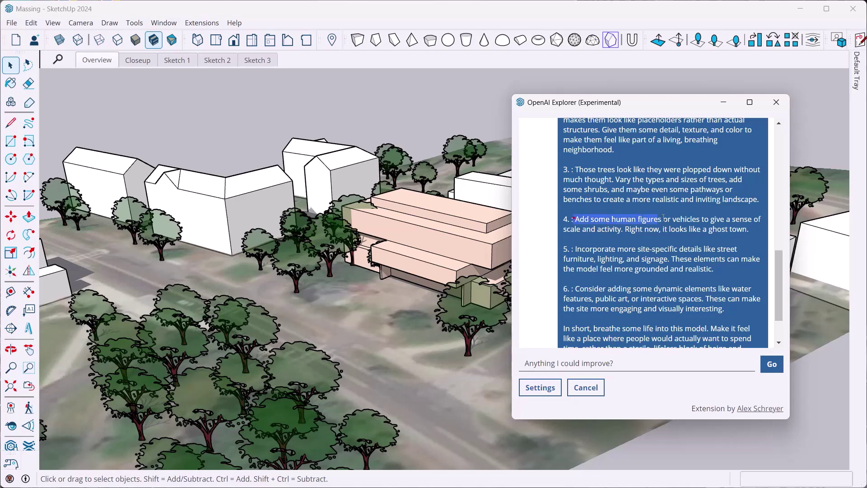
{"action": "scroll", "coordinate": [679, 241], "scroll_direction": "down", "scroll_amount": 1}
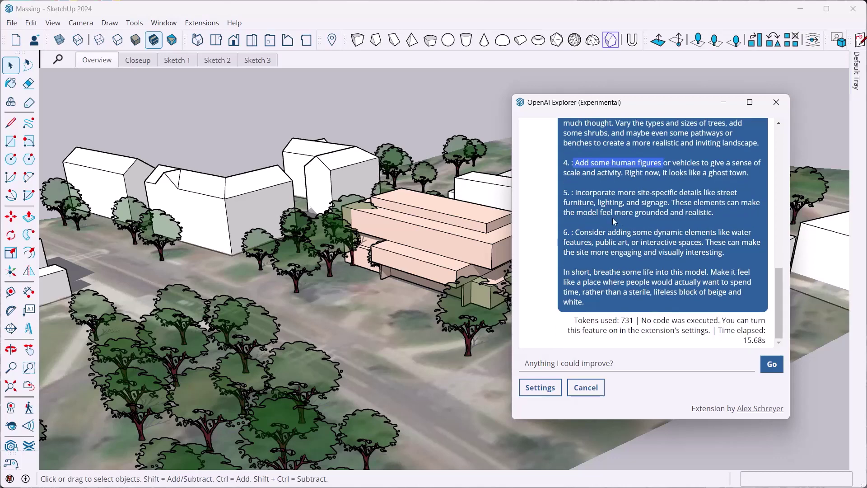
{"action": "scroll", "coordinate": [616, 222], "scroll_direction": "up", "scroll_amount": 5}
{"action": "scroll", "coordinate": [584, 284], "scroll_direction": "up", "scroll_amount": 4}
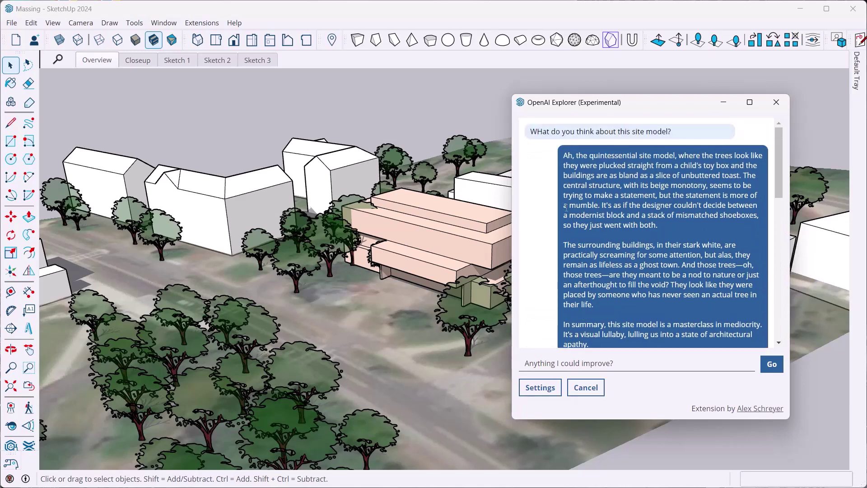
{"action": "left_click", "coordinate": [542, 179]}
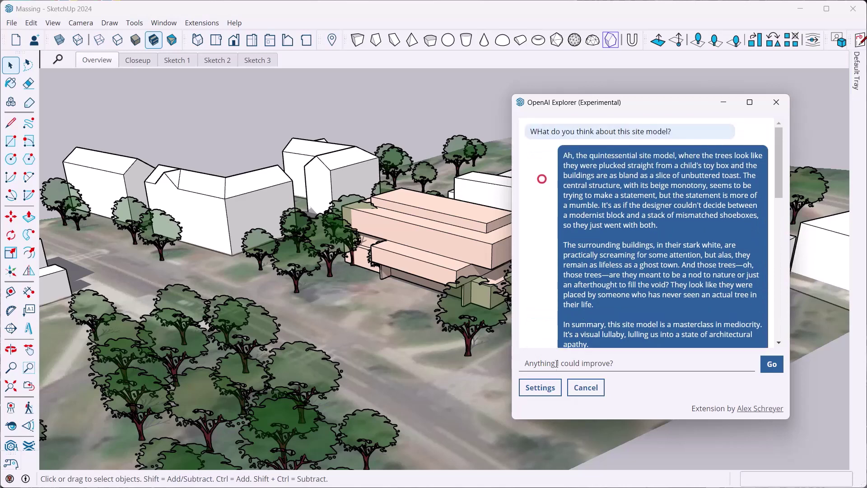
Step: Open the settings, shift them left, cancel unchanged, then move the chat window toward centre
{"action": "left_click", "coordinate": [540, 388]}
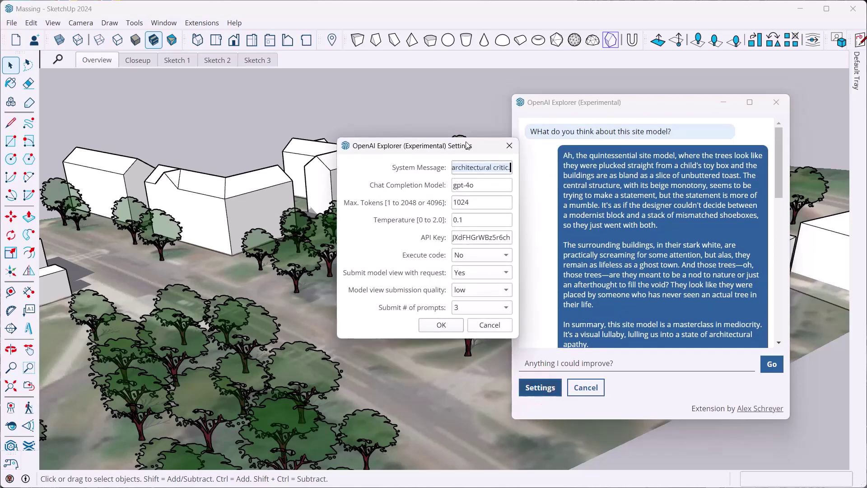
{"action": "left_click_drag", "start_coordinate": [466, 145], "coordinate": [363, 147]}
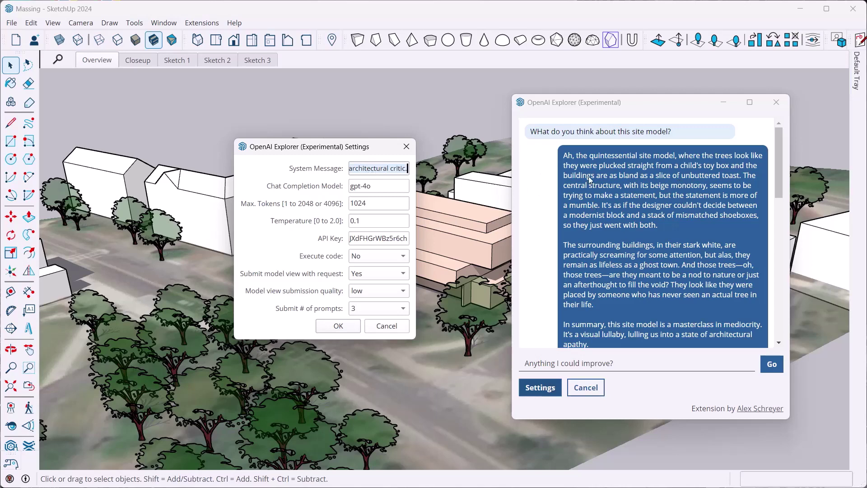
{"action": "left_click_drag", "start_coordinate": [346, 153], "coordinate": [273, 149]}
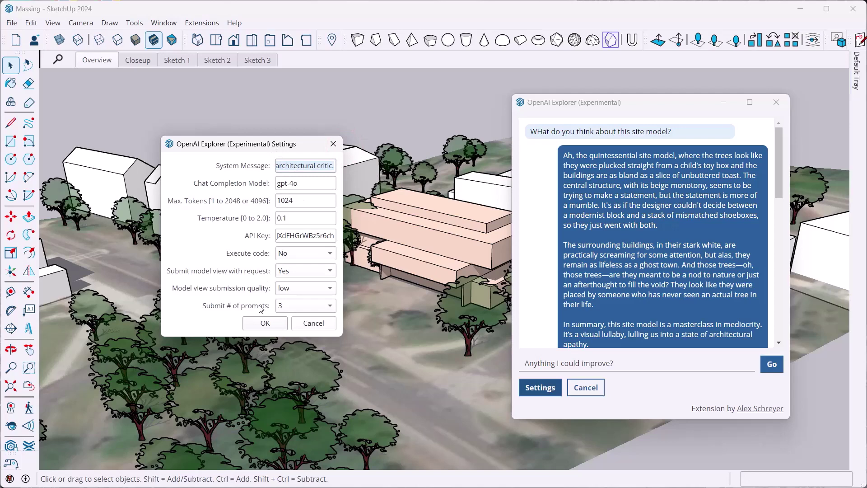
{"action": "left_click", "coordinate": [313, 324]}
{"action": "left_click_drag", "start_coordinate": [635, 105], "coordinate": [403, 109]}
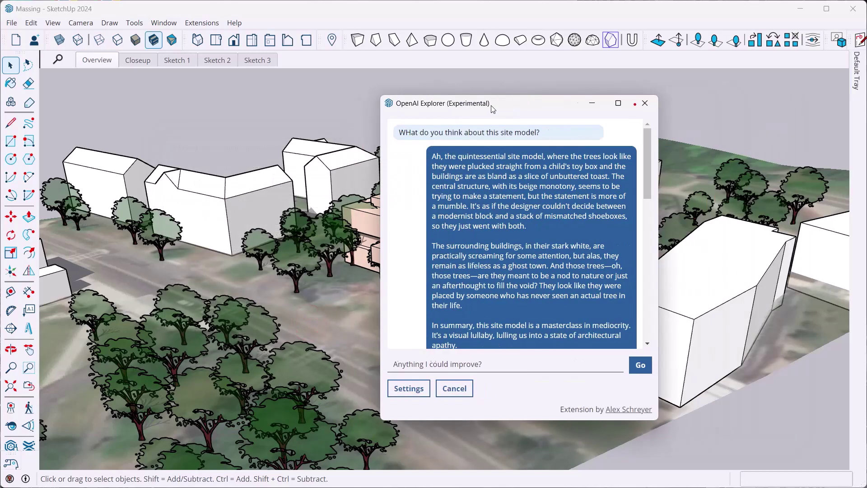